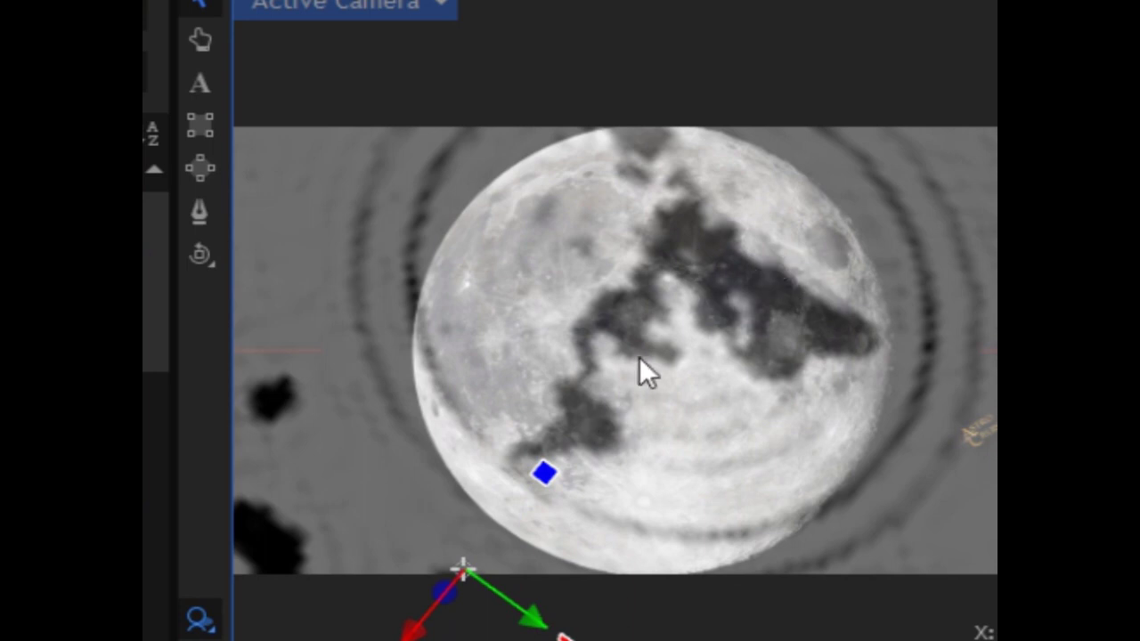
Shift the map layer up-left and tilt it across the moon's centre.
drag(545, 626, 537, 593)
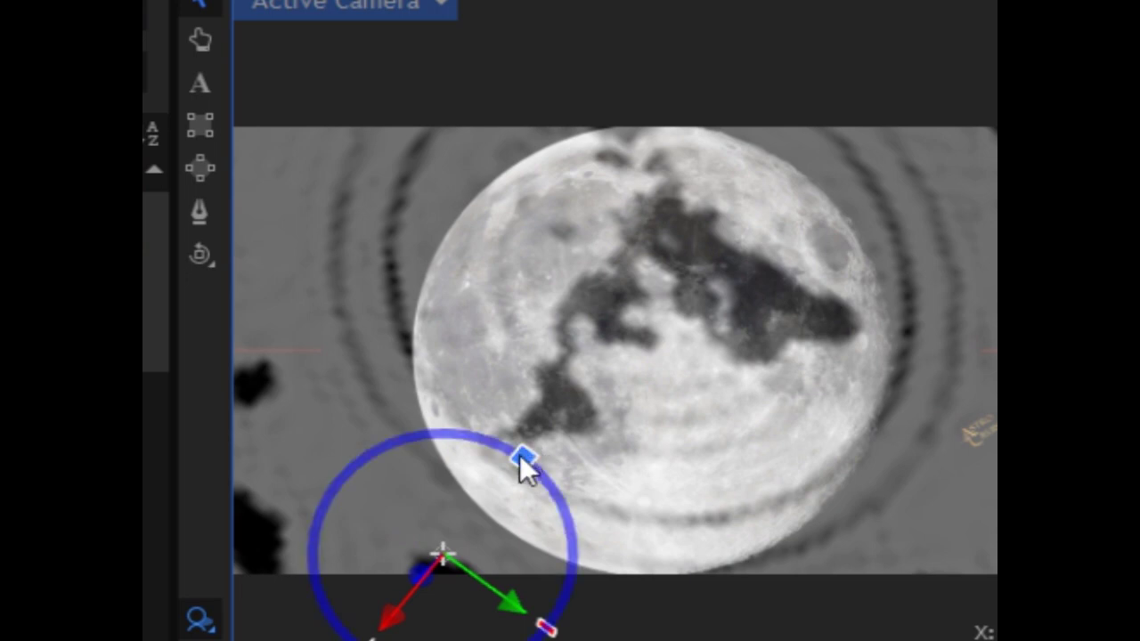
drag(525, 463, 528, 474)
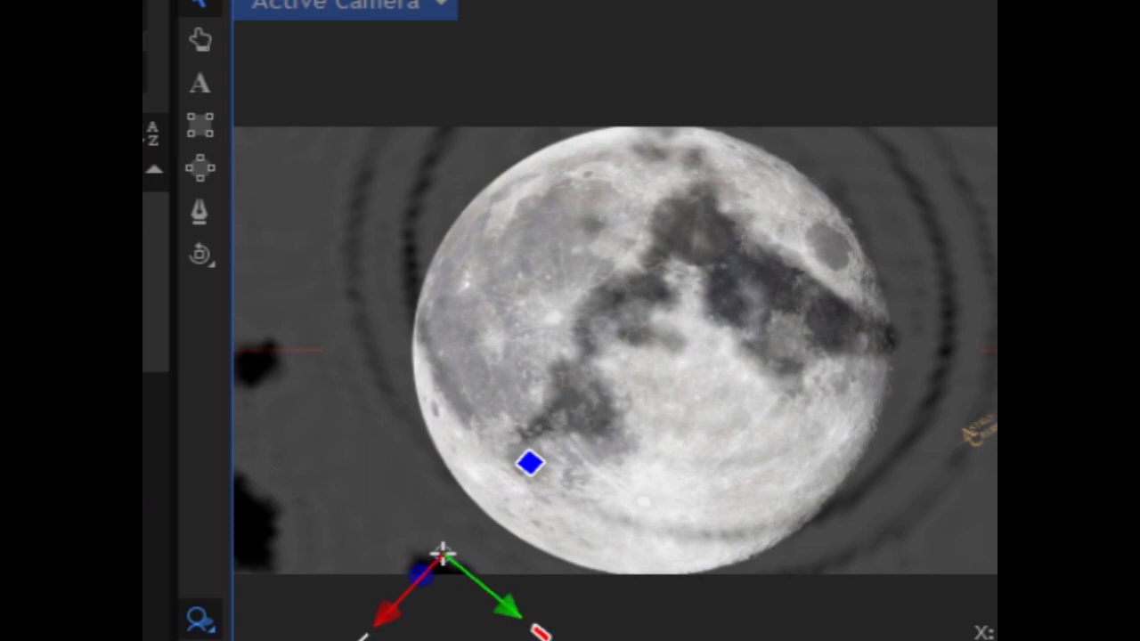
Nudge the map layer down-right and rotate it toward the moon's dark patches.
drag(495, 603, 484, 637)
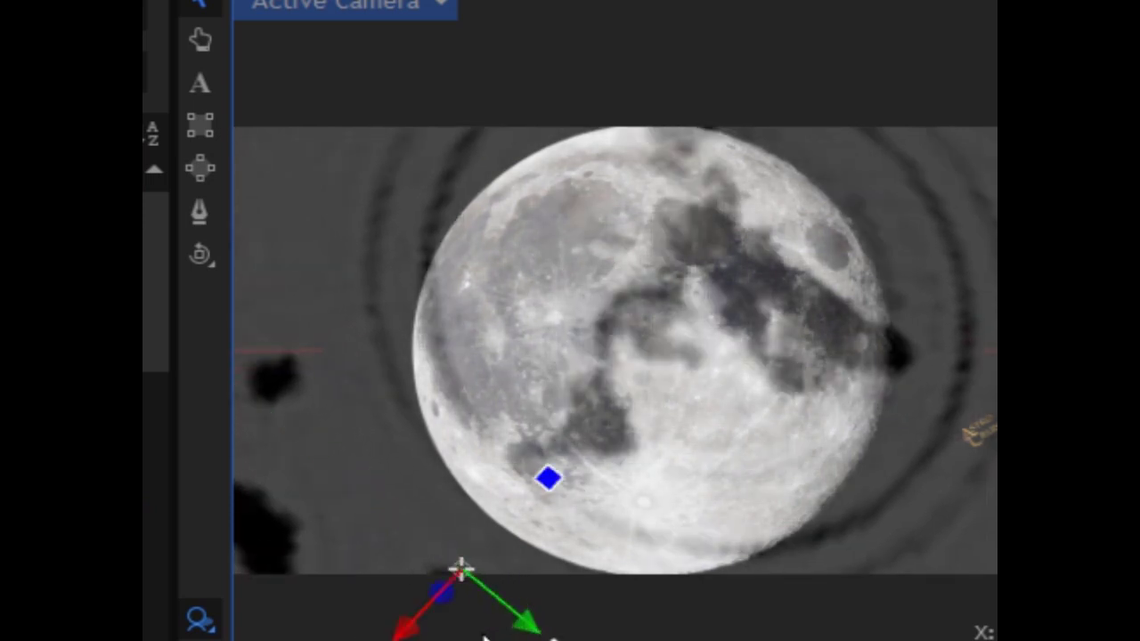
click(546, 475)
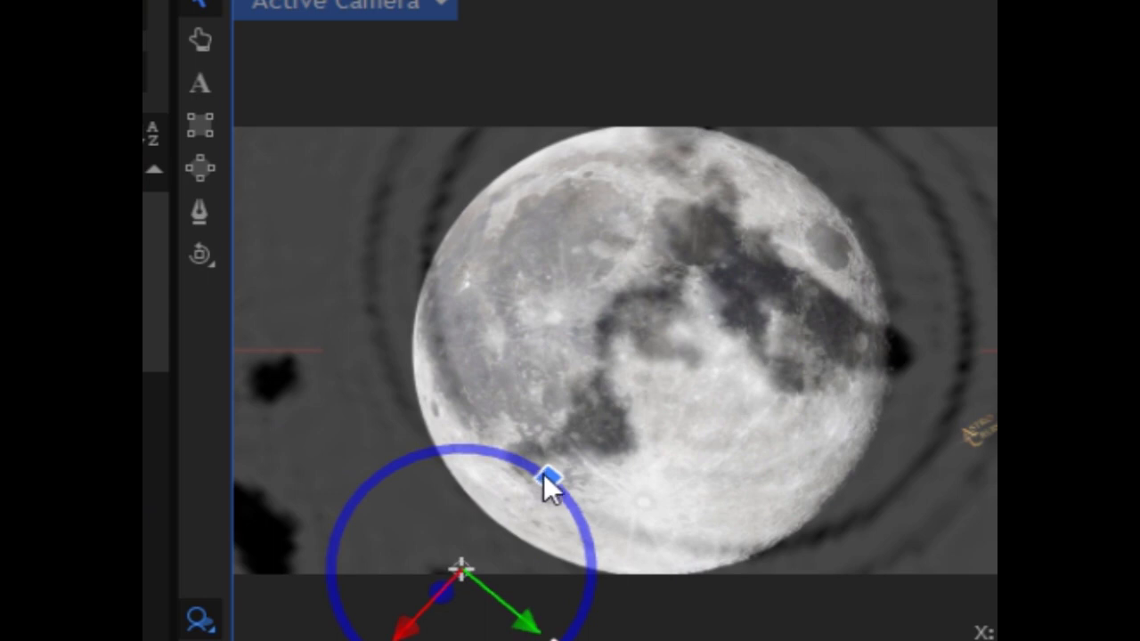
drag(538, 470, 525, 477)
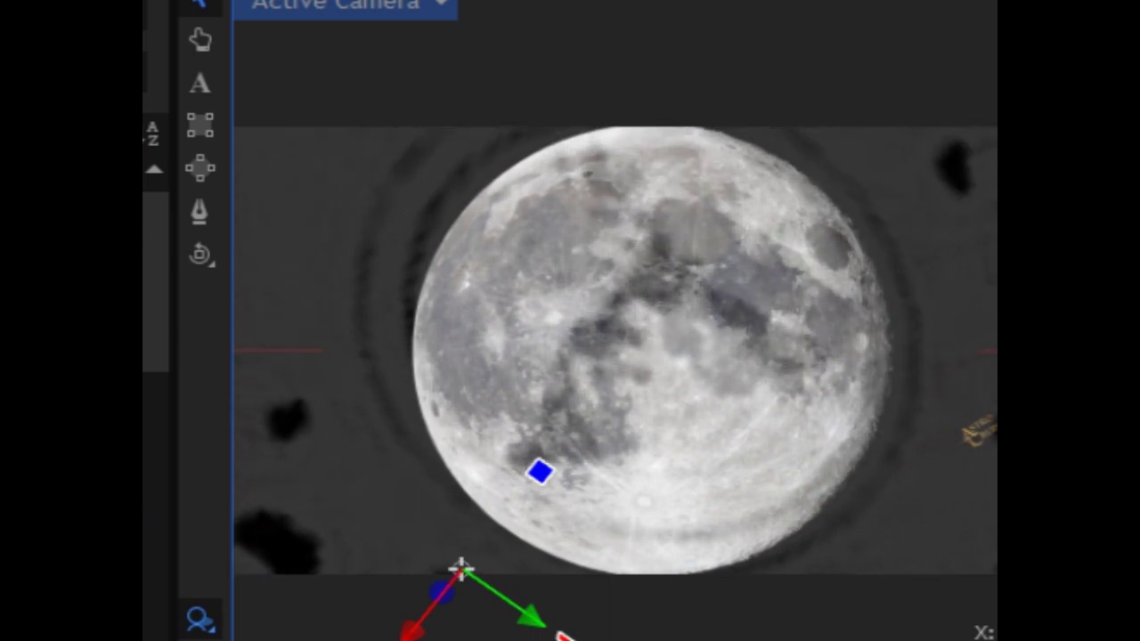
Rotate the map layer and reposition it up-right, up-left, then down-left over the moon's dark seas.
drag(411, 632, 437, 624)
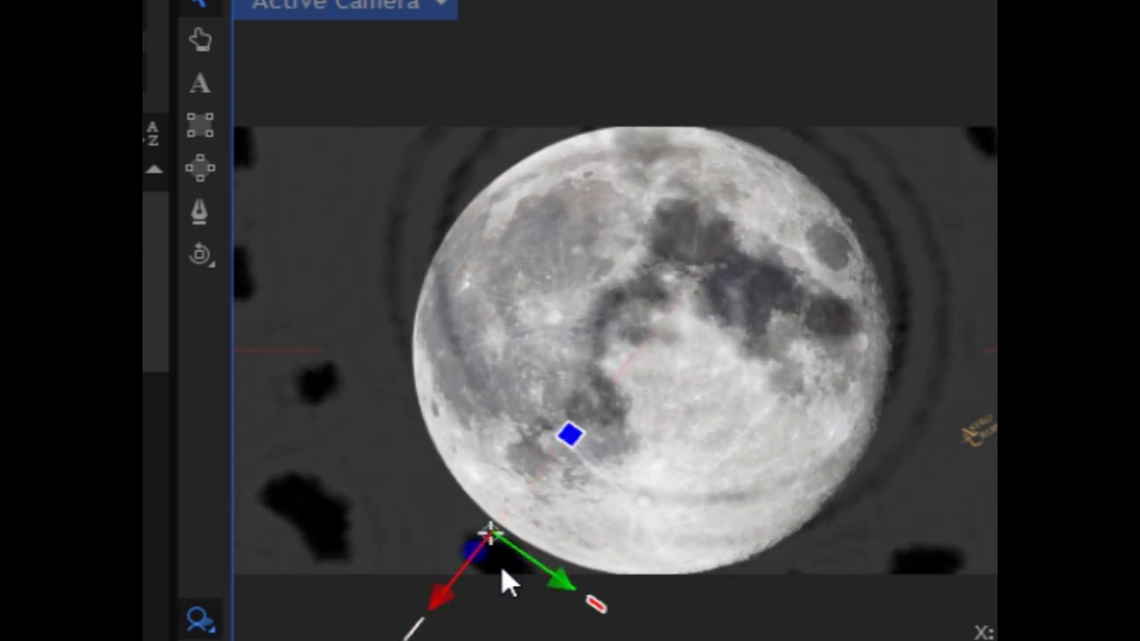
click(573, 434)
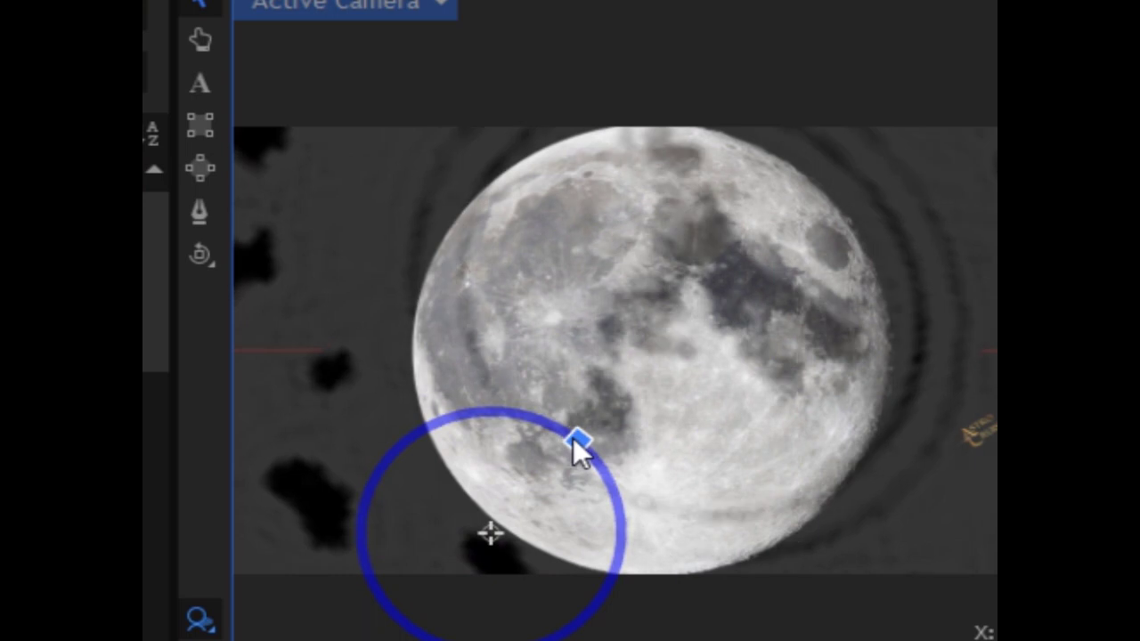
drag(550, 588, 527, 533)
drag(405, 565, 385, 579)
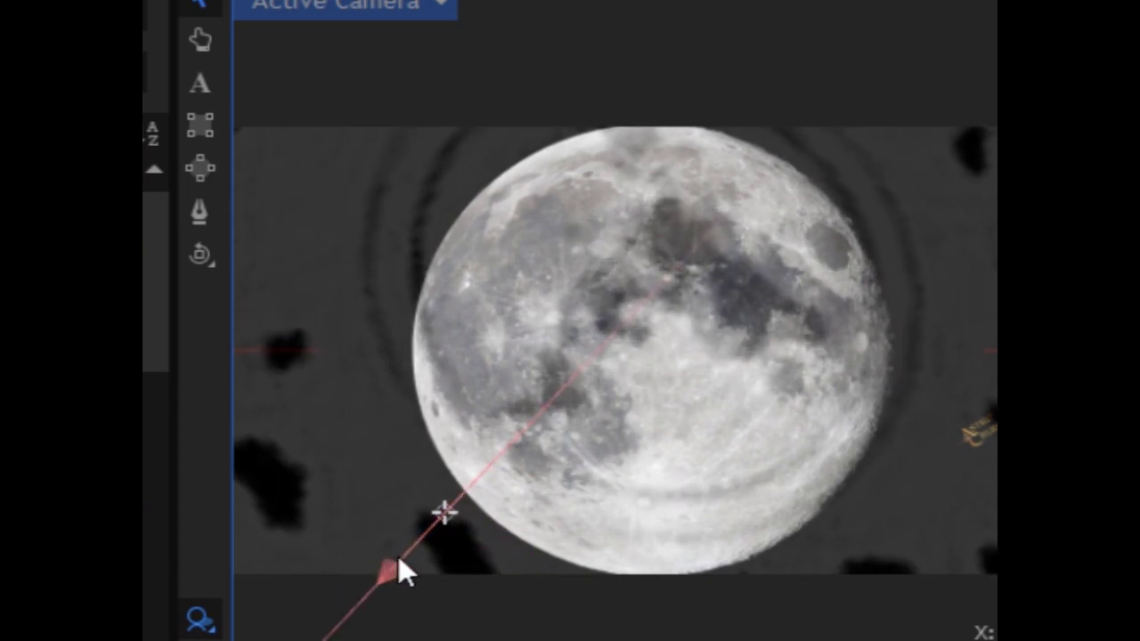
mouse_move(385, 578)
mouse_down()
mouse_move(425, 559)
mouse_move(346, 562)
mouse_move(396, 554)
mouse_up()
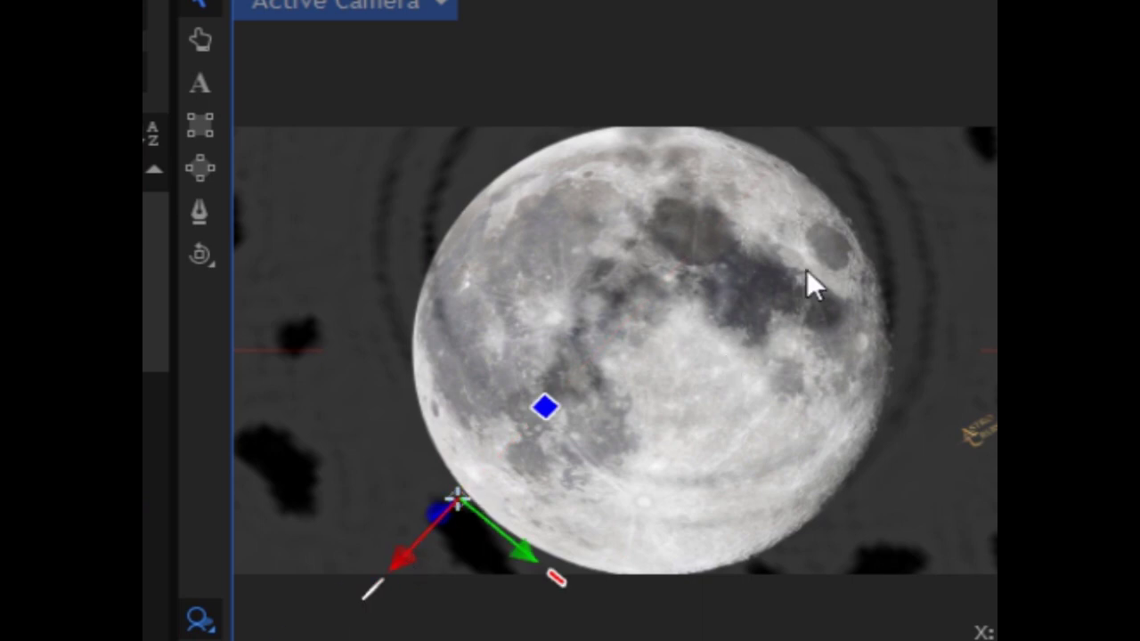